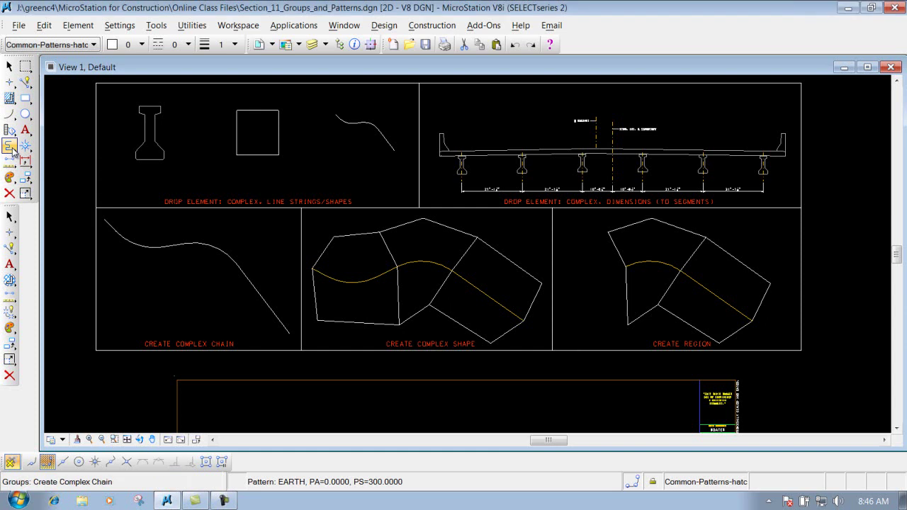
- Open the Drop Element tool from the Groups flyout to show its settings
drag(13, 149, 82, 224)
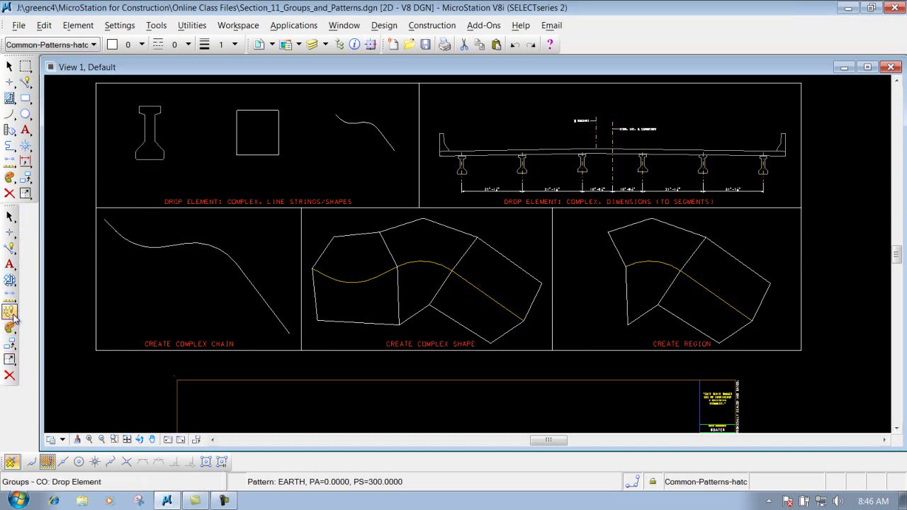
drag(10, 315, 68, 312)
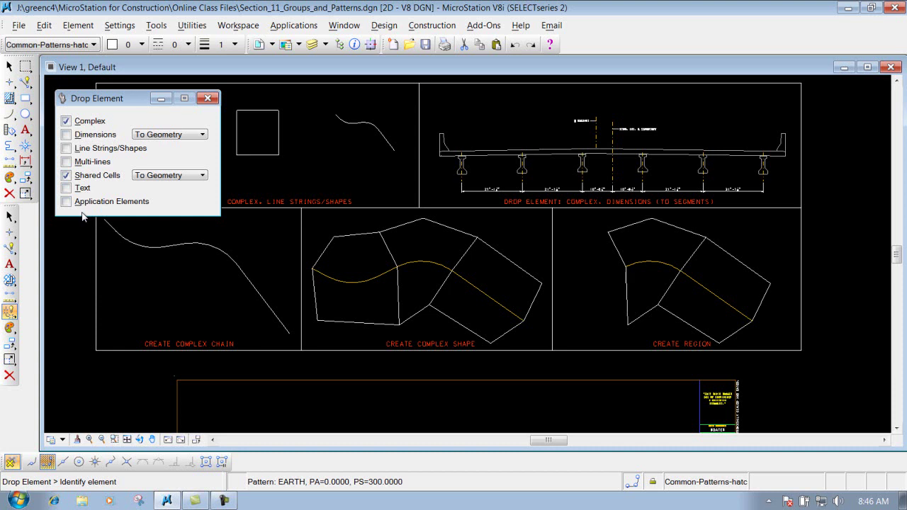
drag(122, 99, 121, 223)
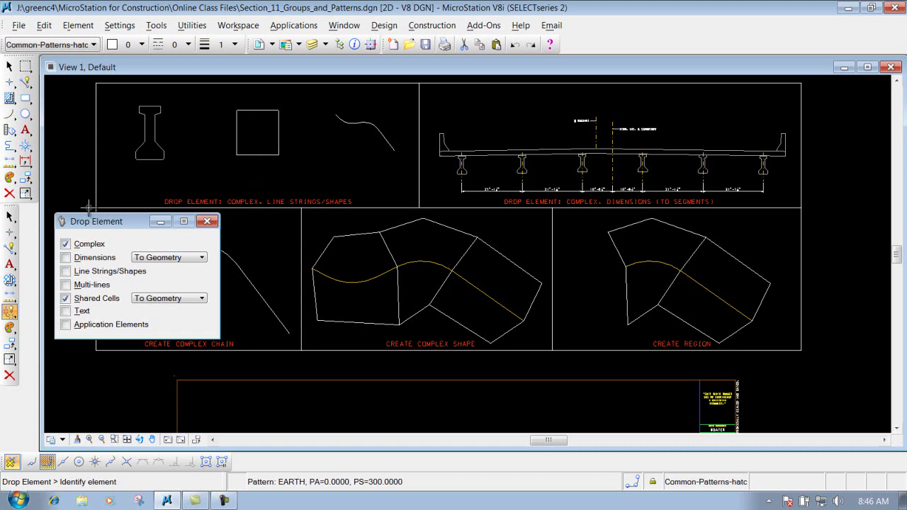
drag(116, 222, 119, 184)
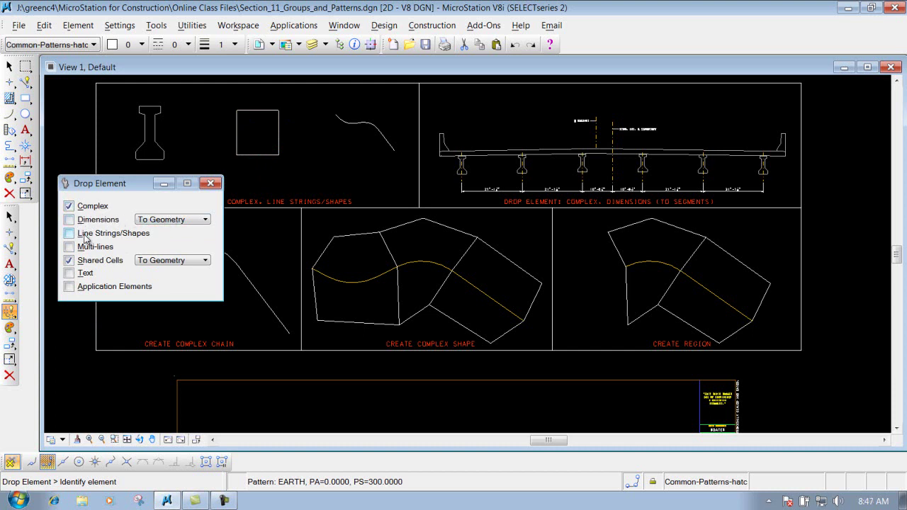
- Enable Line Strings/Shapes in Drop Element and drop the I-beam girder into separate lines
click(132, 238)
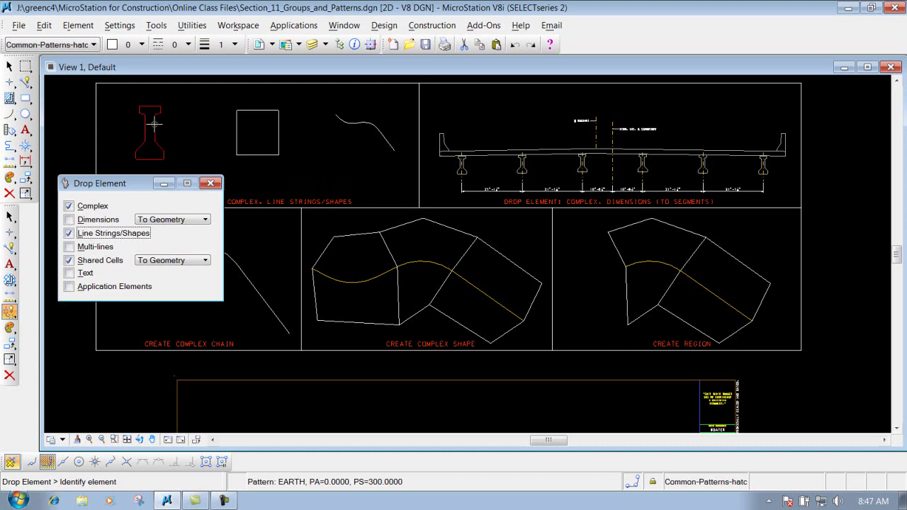
click(154, 124)
click(151, 117)
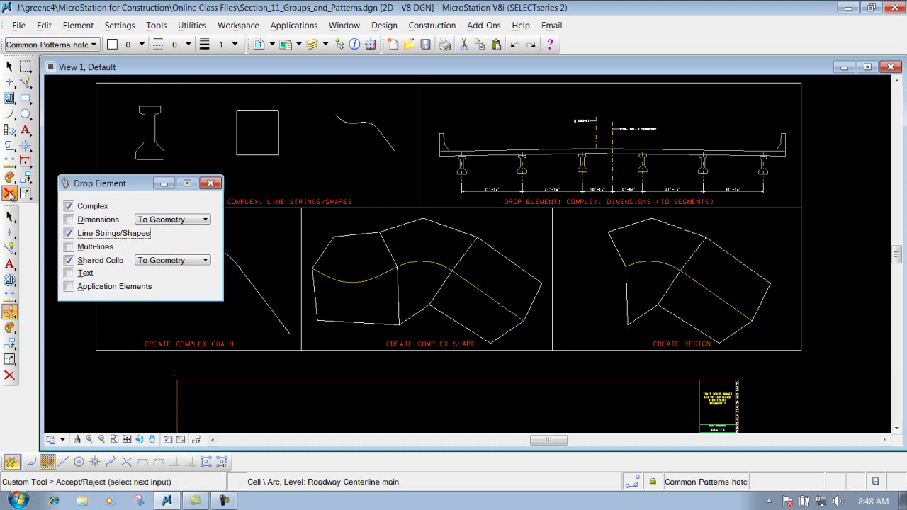
- With Delete Element, remove the square's bottom edge, the curve's middle arc, and the I-beam's top and bottom lines
click(10, 195)
click(264, 154)
click(264, 153)
click(368, 119)
click(370, 121)
click(147, 157)
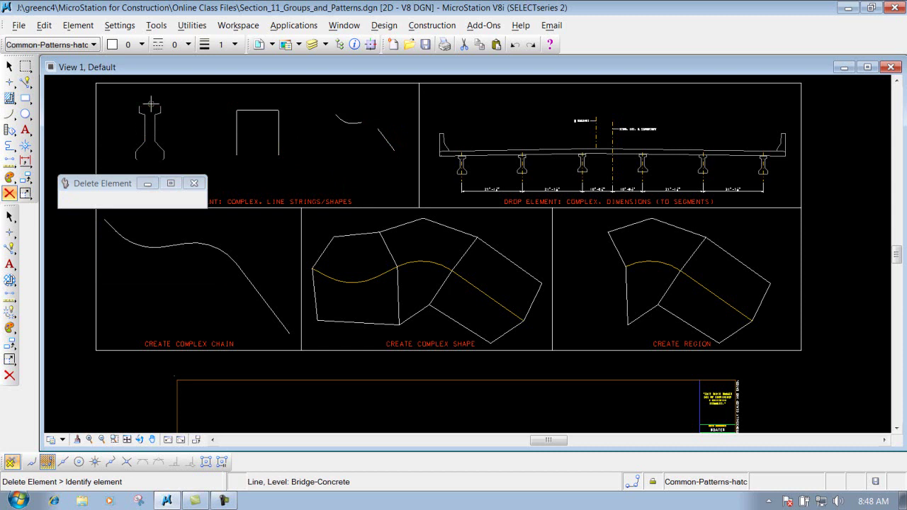
click(150, 107)
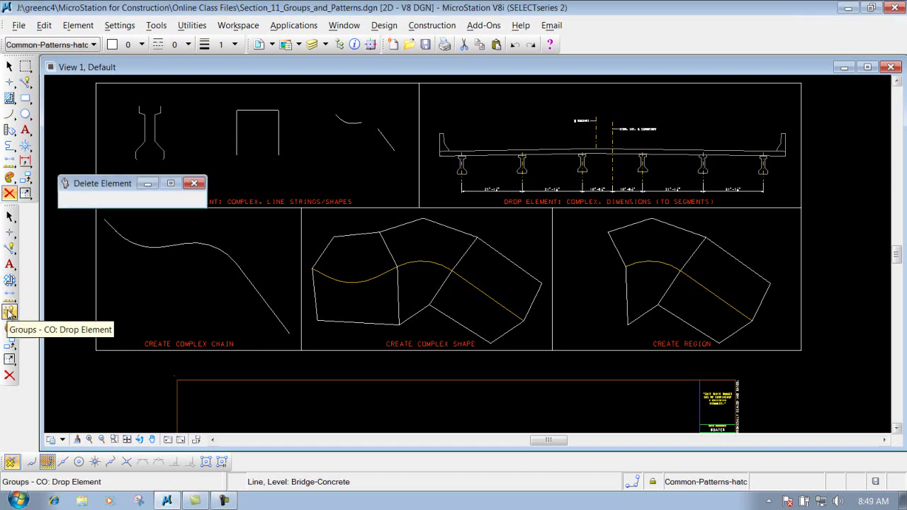
- Reopen Drop Element, move its settings beside the bridge, and zoom in on the cross-section
drag(9, 312, 85, 315)
drag(121, 184, 166, 147)
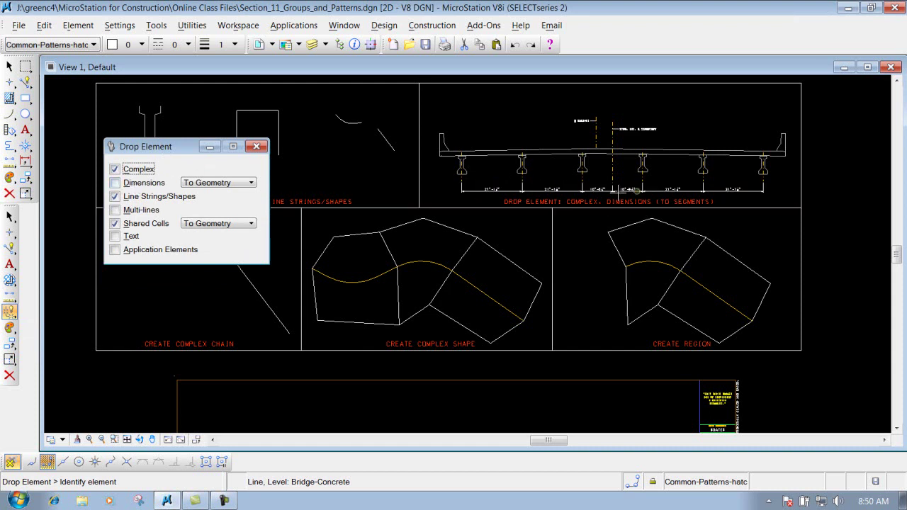
scroll(778, 145, up, 3)
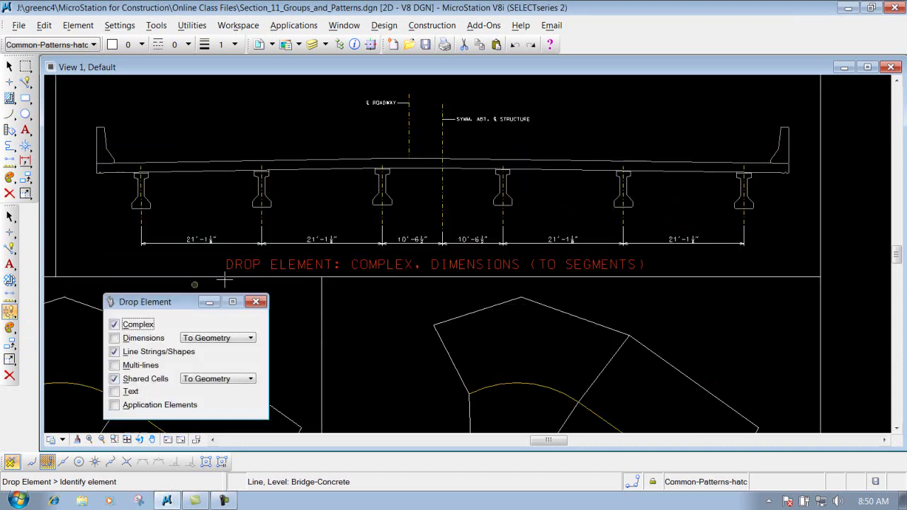
- Pick and place the bridge dimension string with Modify Element, confirming it moves as one element
click(26, 193)
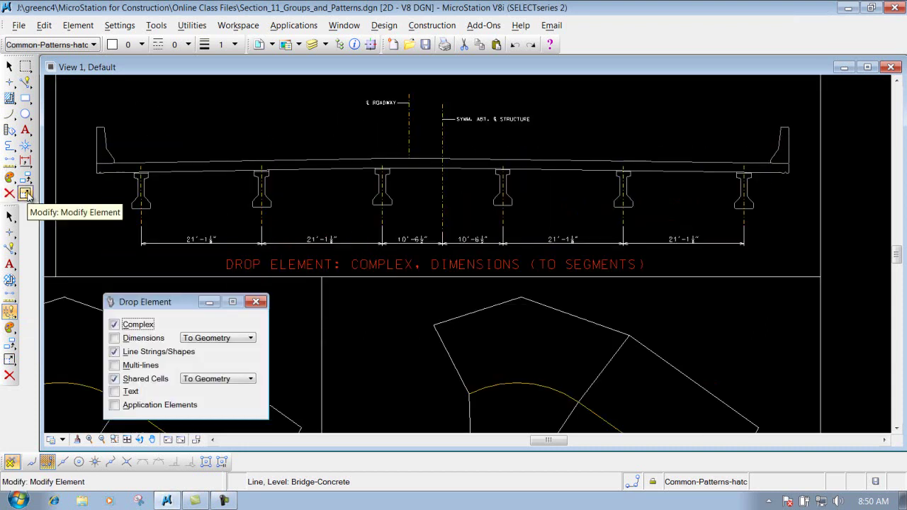
click(25, 194)
click(247, 244)
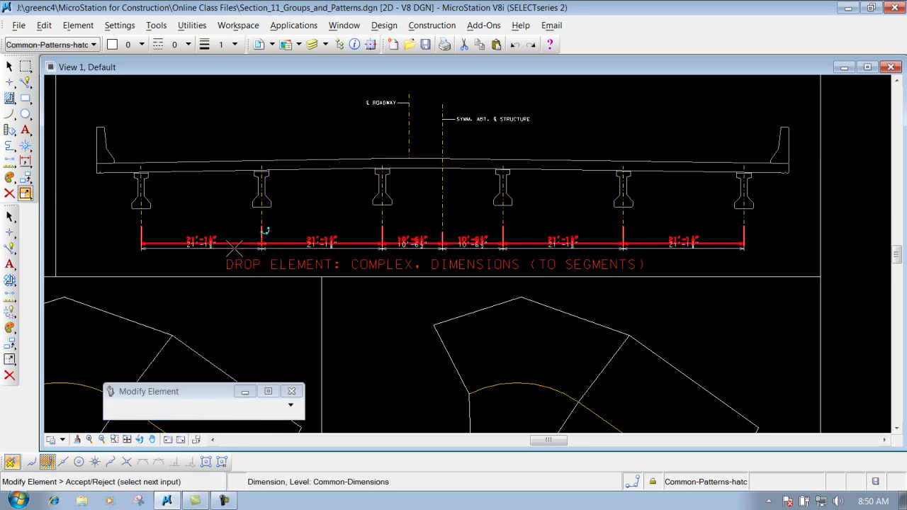
click(240, 248)
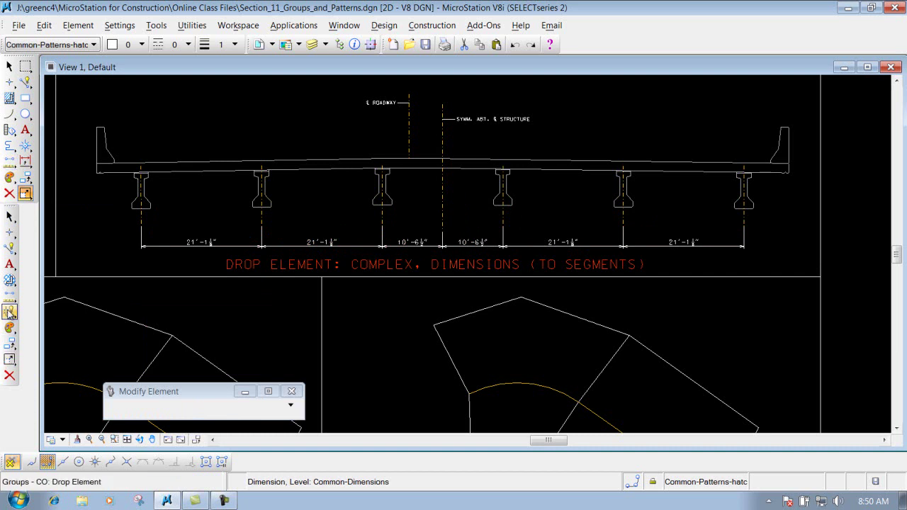
- Enable Dimensions set to To Segments in Drop Element, then drop the bridge dimension string
drag(10, 312, 83, 303)
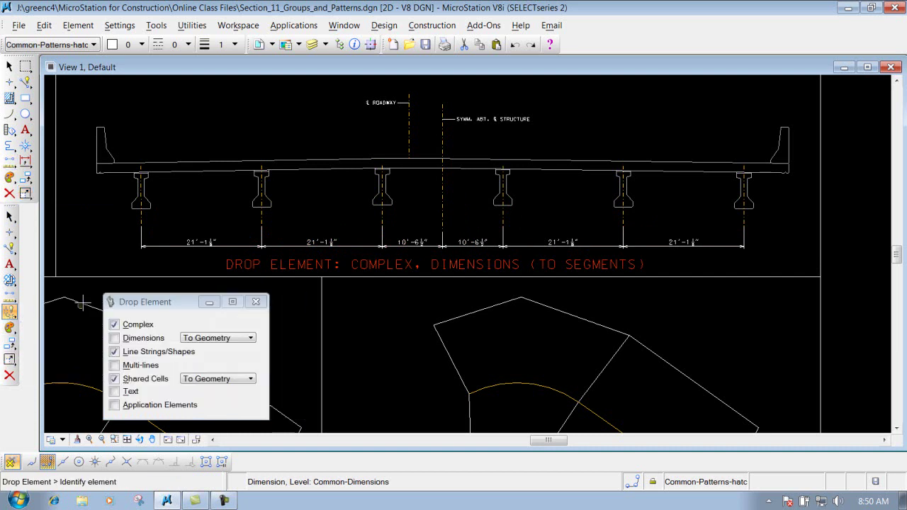
click(114, 339)
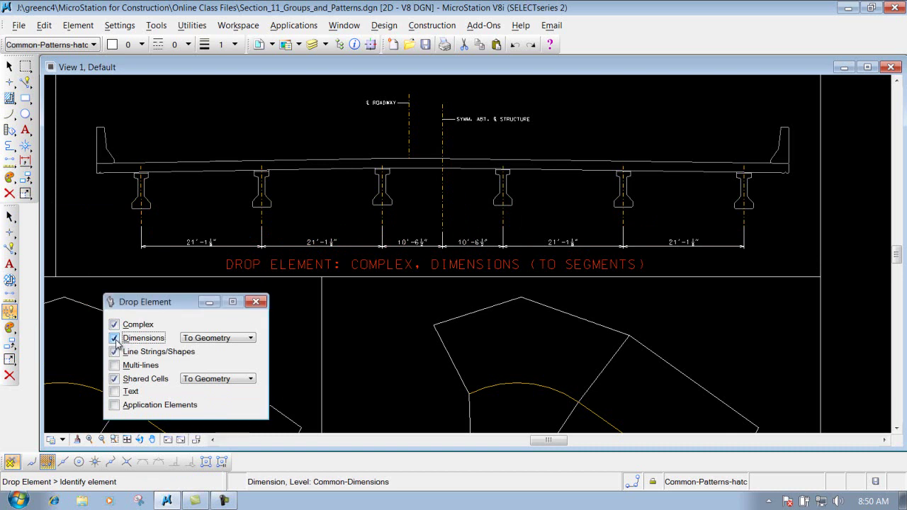
click(249, 338)
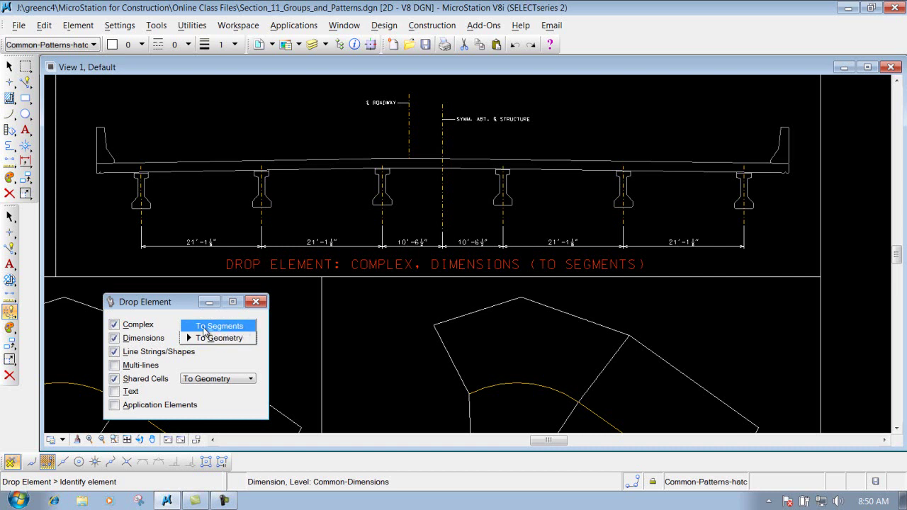
click(205, 326)
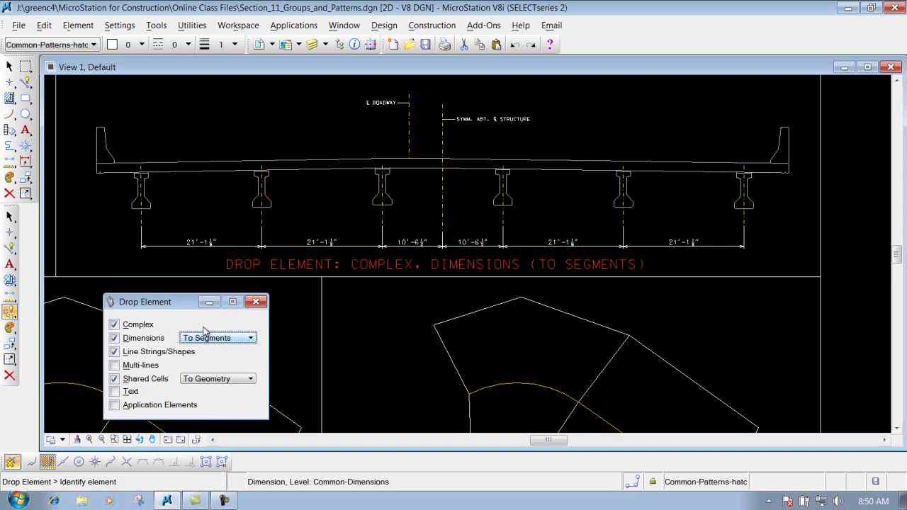
click(285, 245)
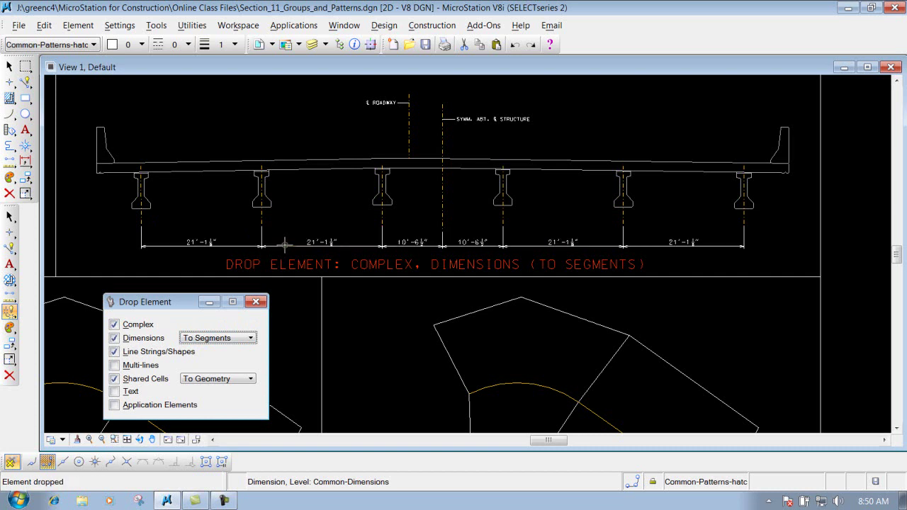
- Pick and release the first four bridge dimensions, including both 10'-6½" spans, with Modify Element
click(25, 194)
click(240, 245)
right_click(239, 238)
click(357, 234)
right_click(375, 238)
click(418, 242)
right_click(434, 243)
click(473, 245)
right_click(499, 245)
- Move the fifth dimension to a new height and shift the right-hand dimensions' text left and right
click(530, 246)
click(531, 238)
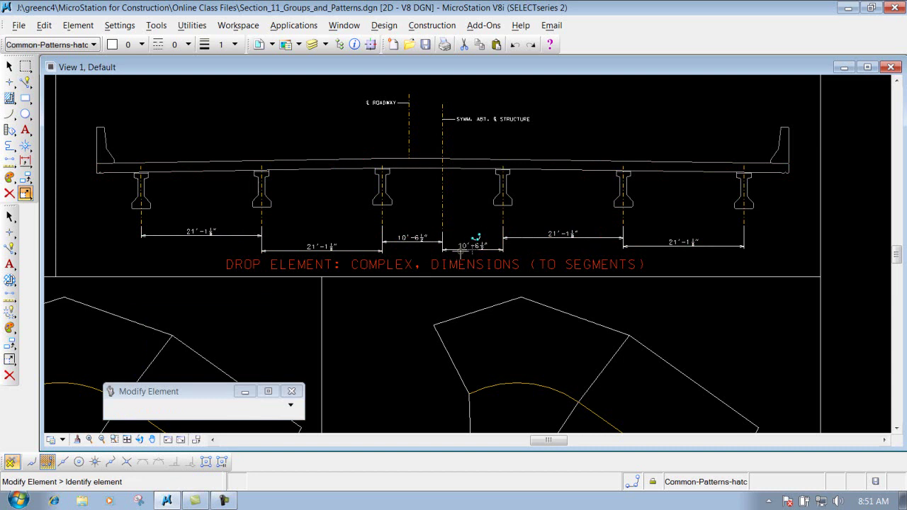
click(570, 231)
click(569, 228)
click(682, 241)
click(711, 240)
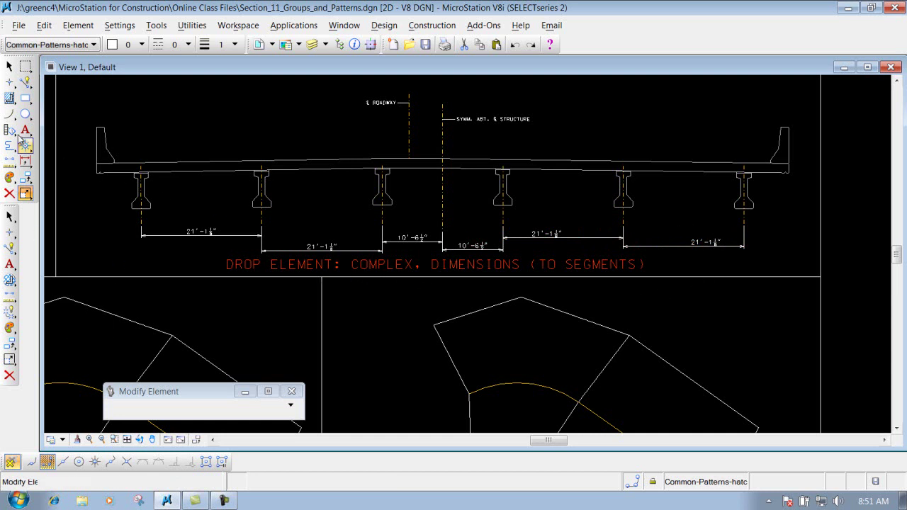
drag(12, 316, 92, 309)
- Set Dimensions to To Geometry and drop the leftmost 21'-1½" bridge dimension into plain geometry
click(243, 339)
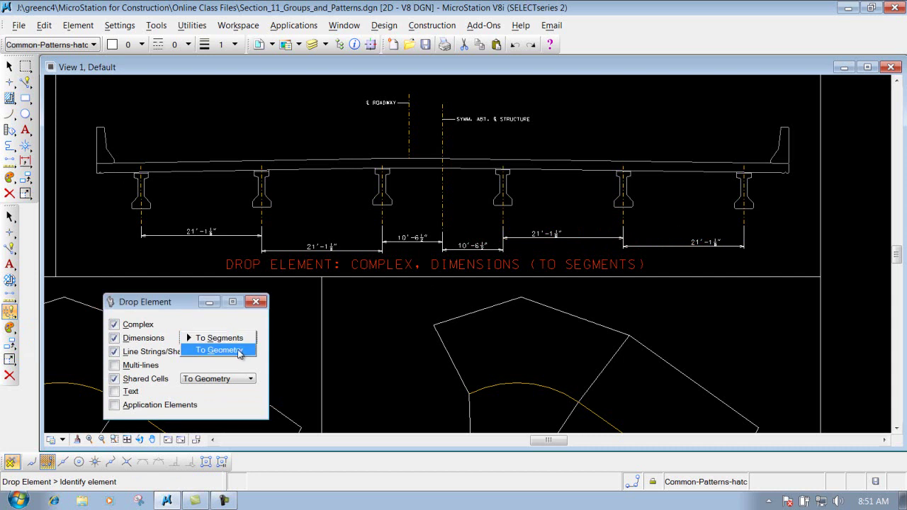
click(240, 351)
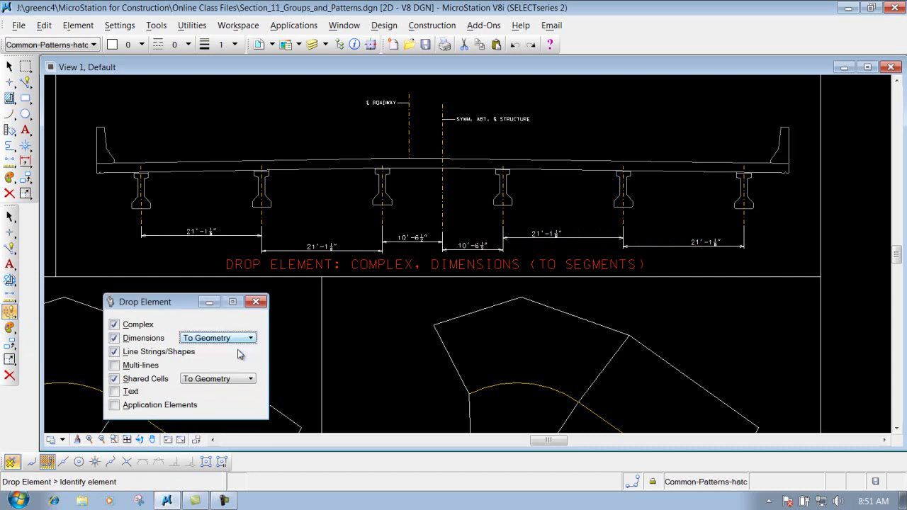
click(187, 232)
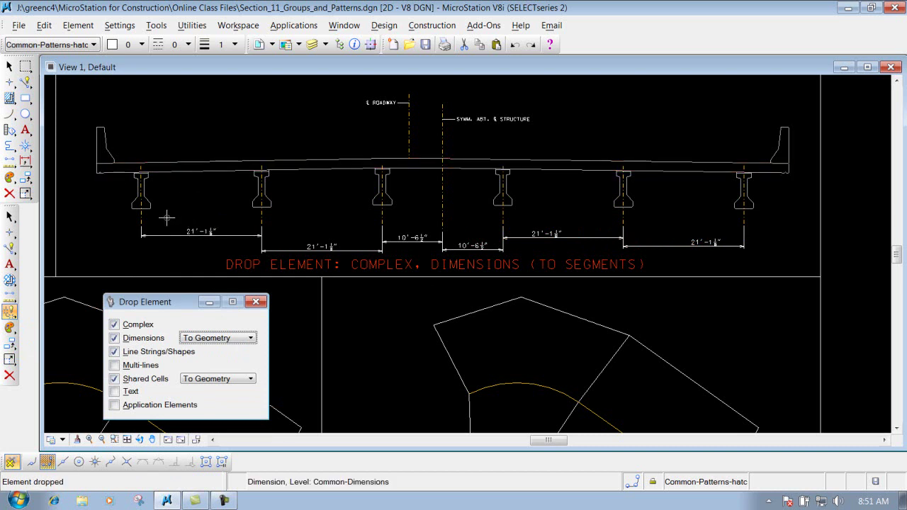
click(26, 193)
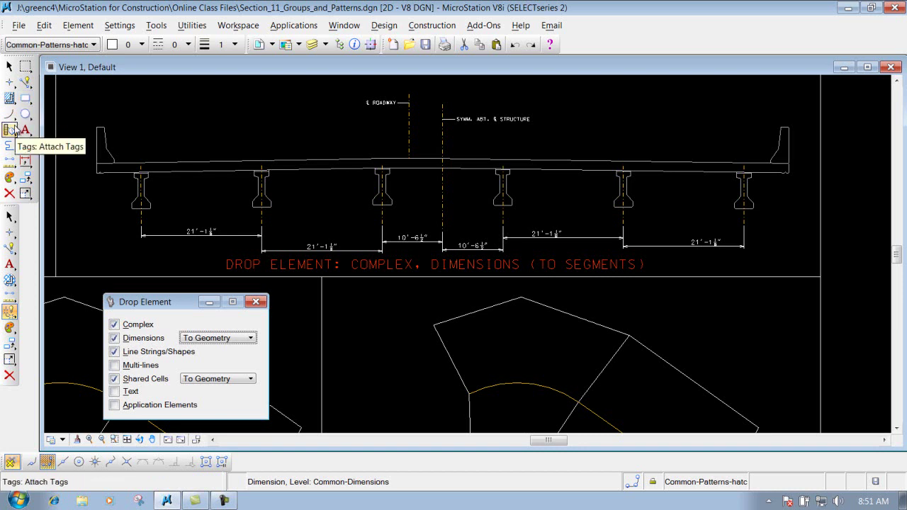
- Drag the dropped leftmost dimension's line vertices to new positions so it slants away from the girder
click(26, 193)
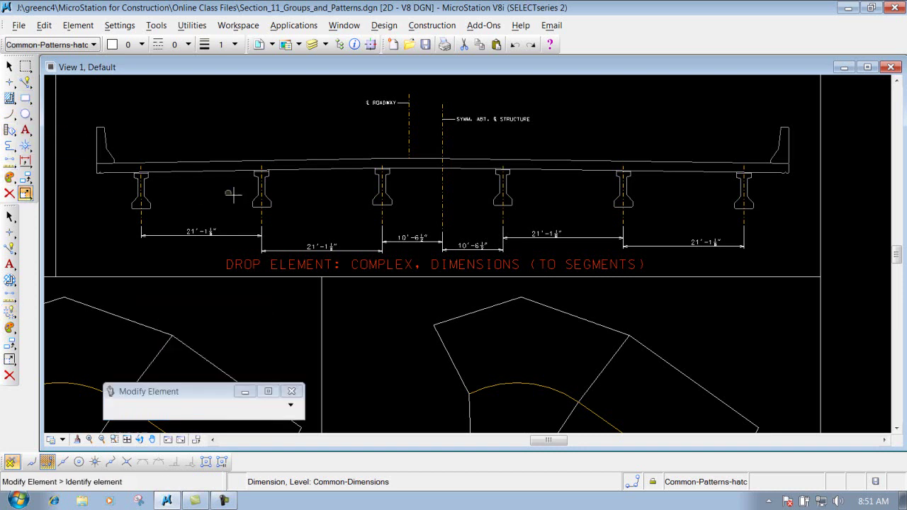
click(145, 235)
click(154, 257)
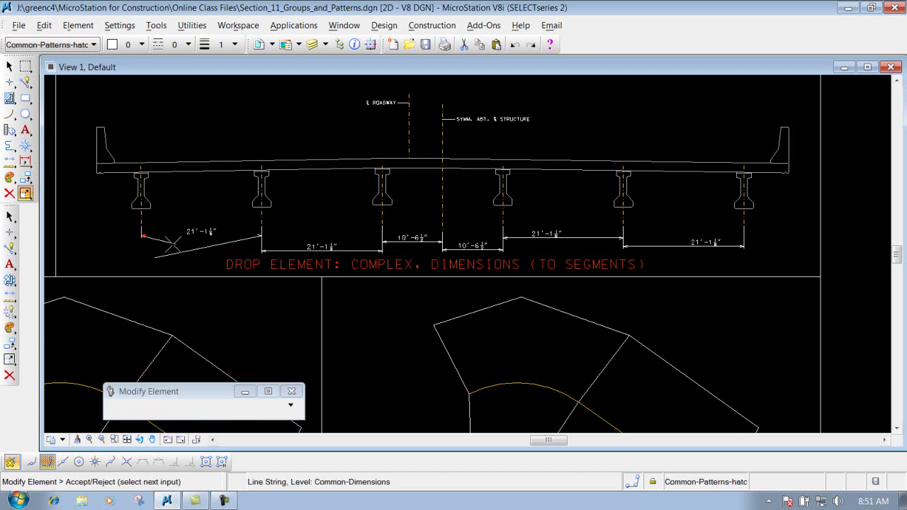
click(173, 246)
scroll(151, 220, up, 3)
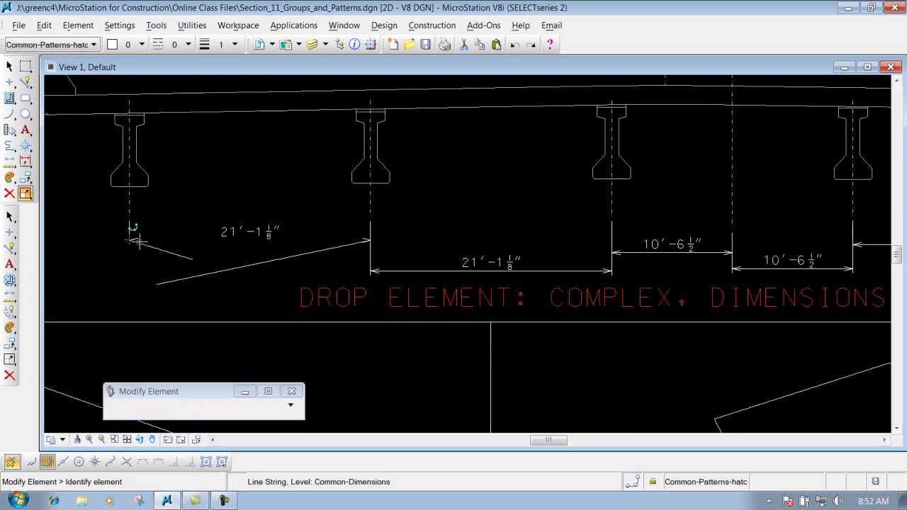